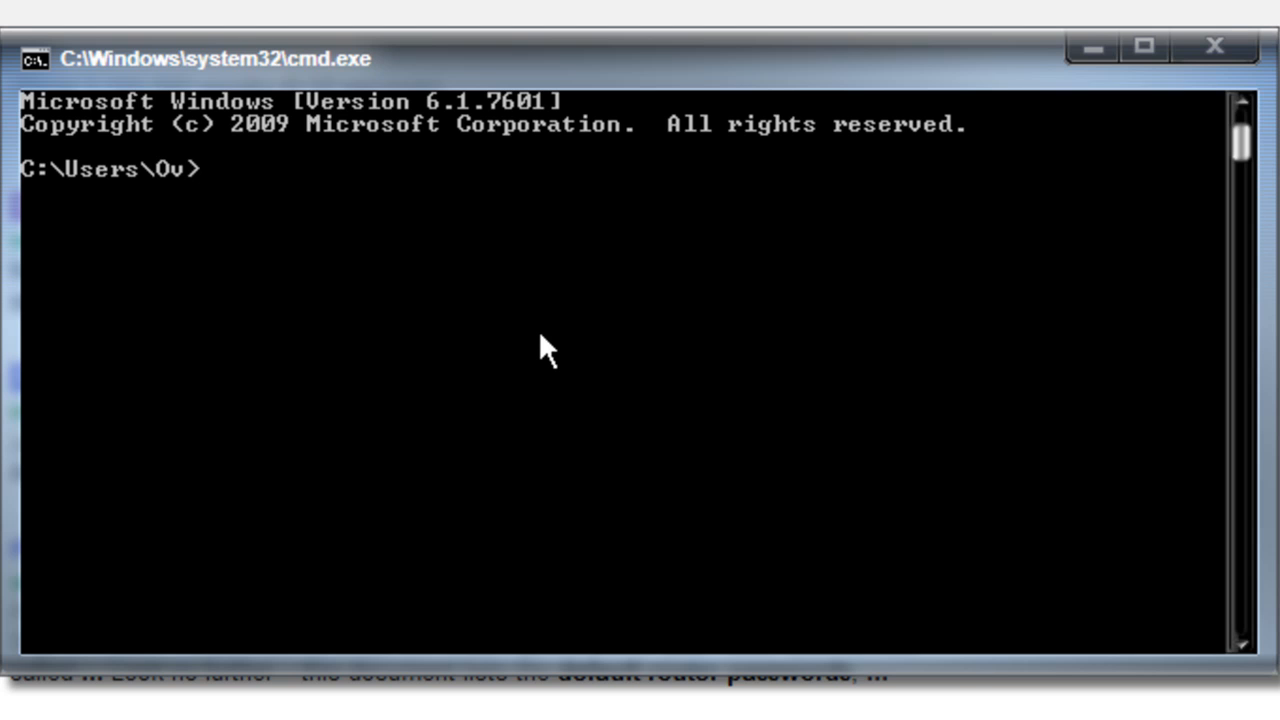
Run ipconfig, check the Local Area Connection's IPv4 address and default gateway, and close the command prompt.
text(i)
key(BackSpace)
text(ipconfig)
key(Return)
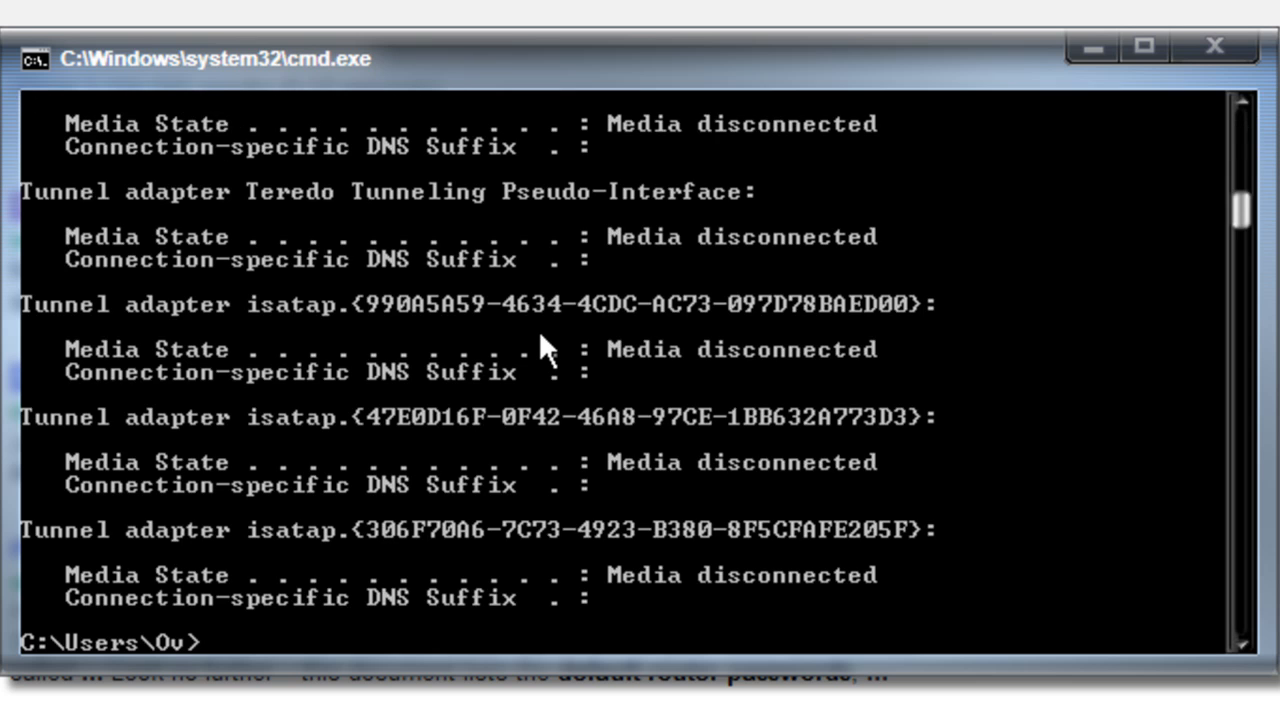
scroll(536, 370, up, 15)
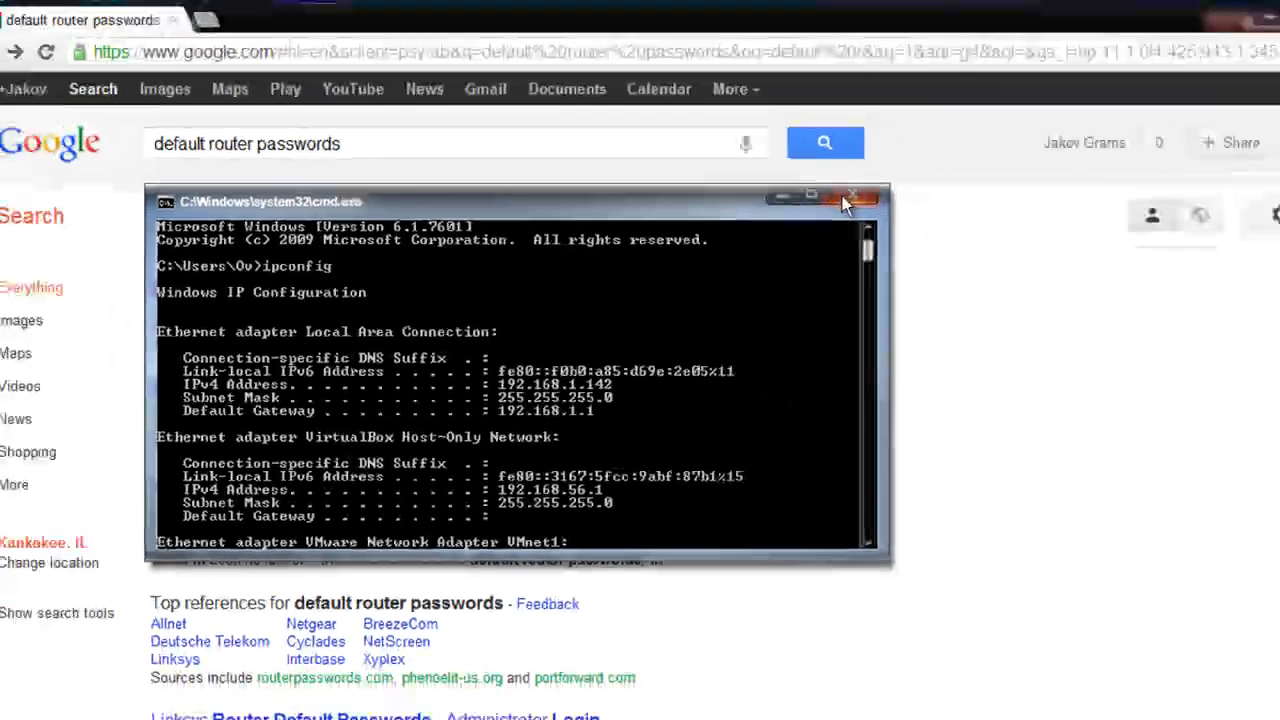
click(1214, 46)
Open the router's control panel at 192.168.1.1 in a new browser tab and show its NAT / QoS settings.
click(219, 52)
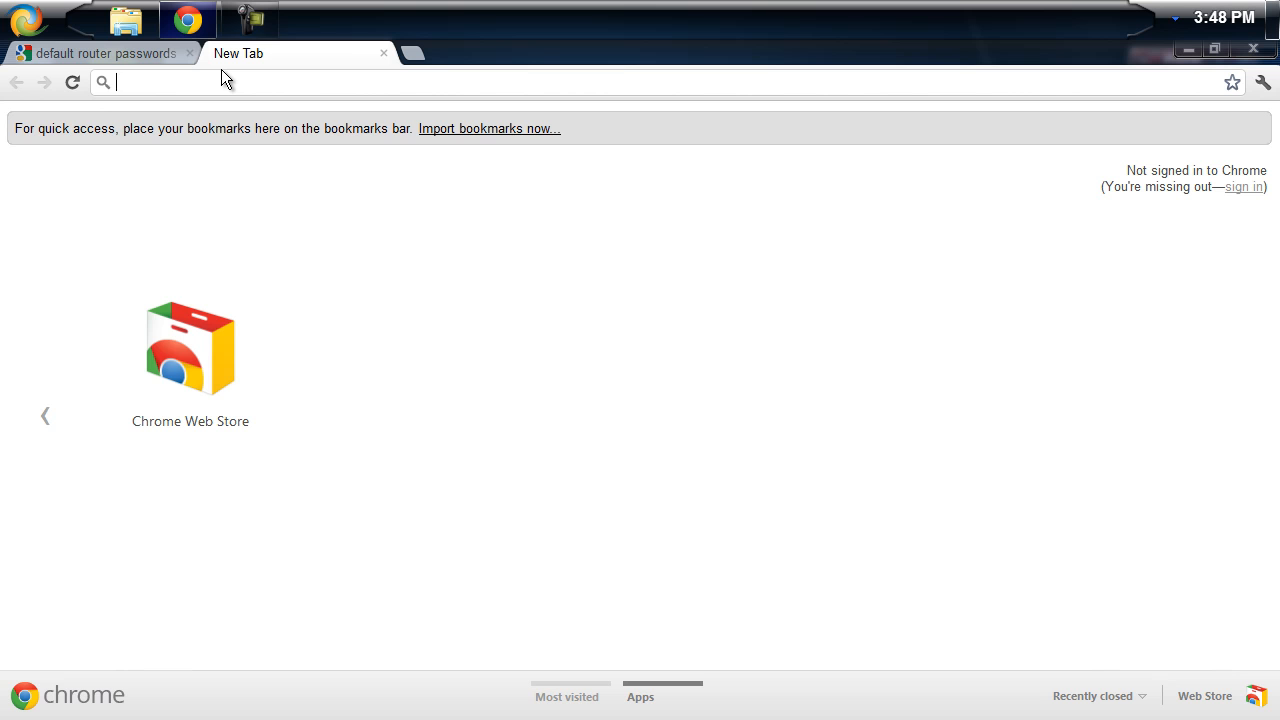
text(192.168.)
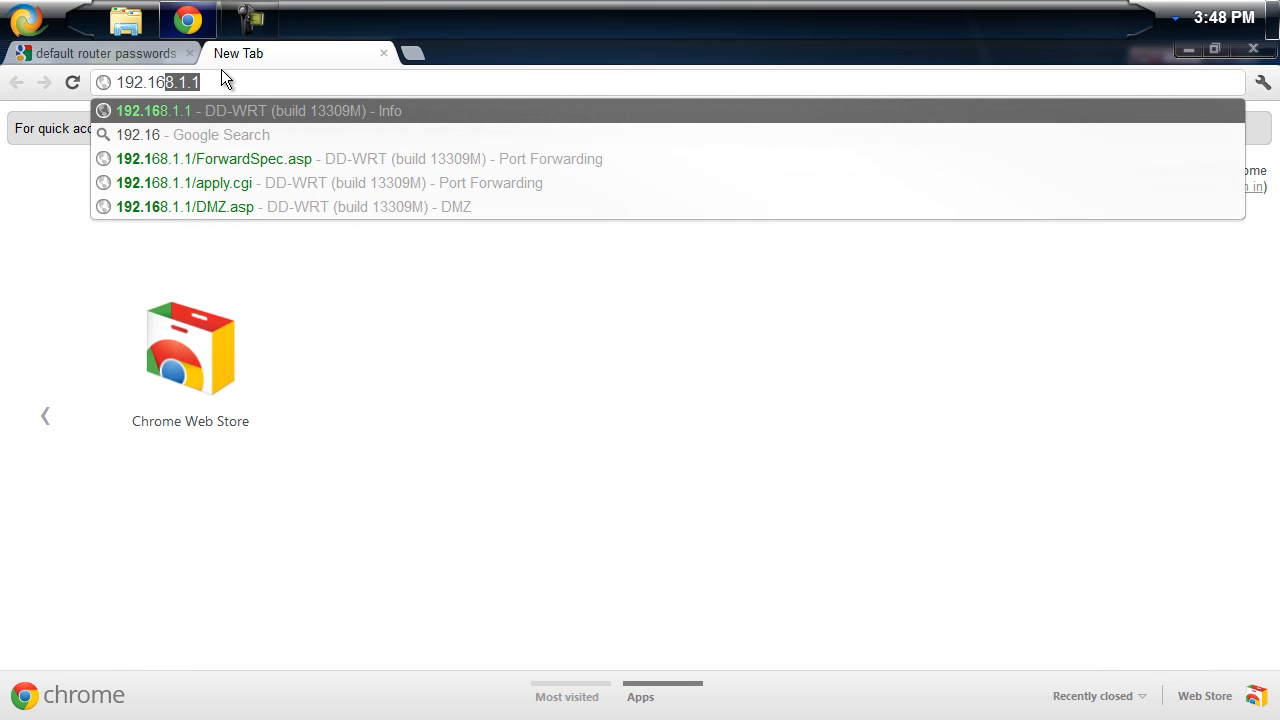
text(1111.)
key(BackSpace)
key(BackSpace)
key(BackSpace)
key(BackSpace)
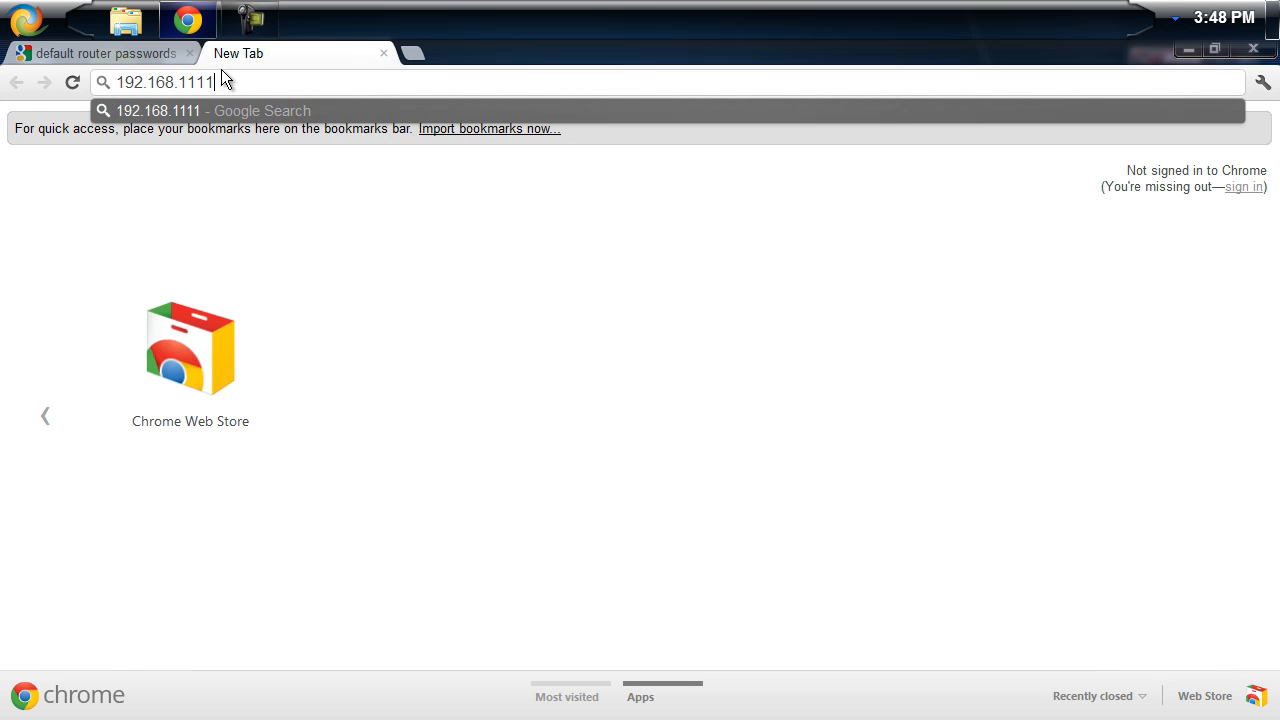
text(.1)
key(Return)
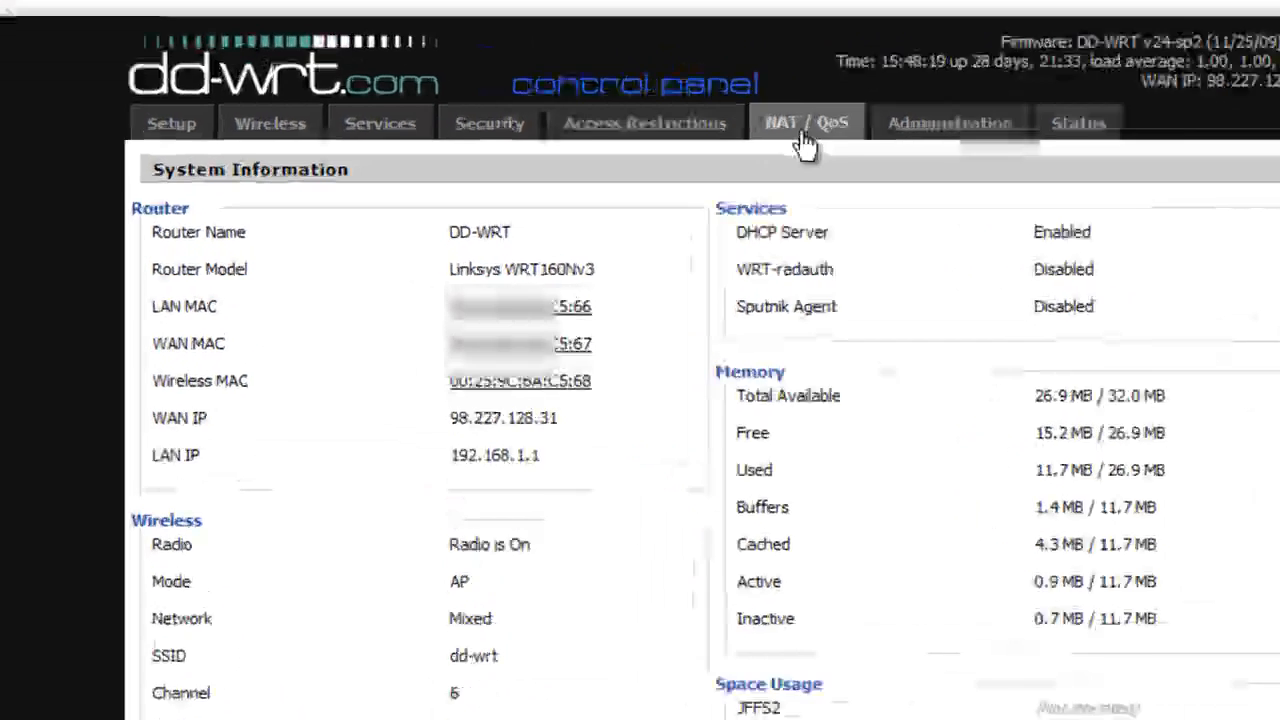
click(678, 177)
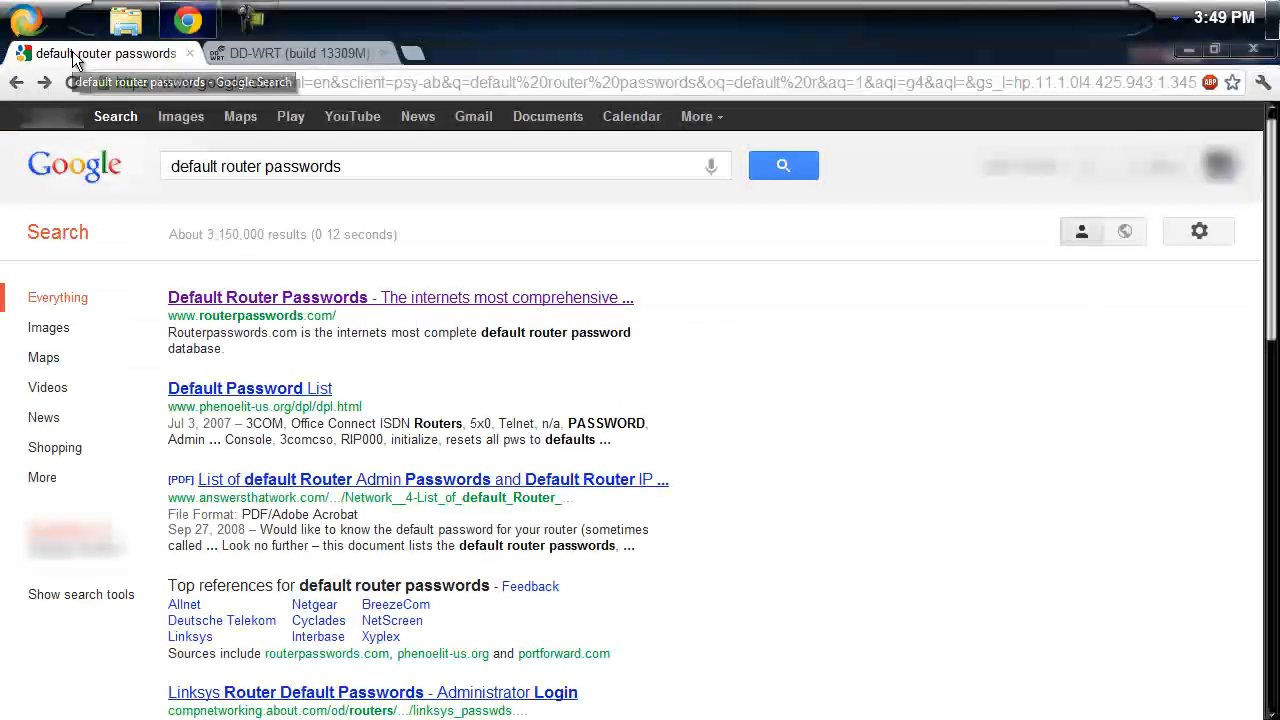
Look through the search results for default router passwords and open the routerpasswords.com result in a separate tab.
drag(398, 171, 108, 172)
click(371, 165)
drag(371, 166, 38, 176)
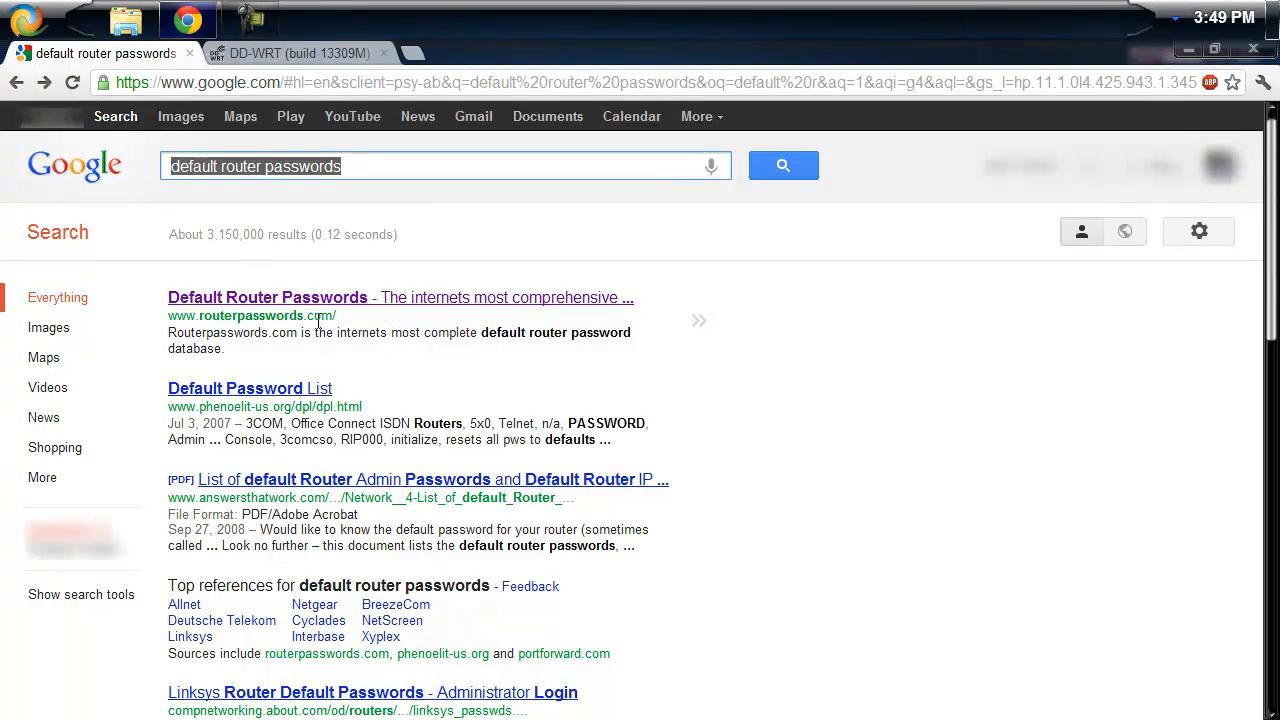
scroll(694, 363, down, 1)
scroll(882, 381, down, 5)
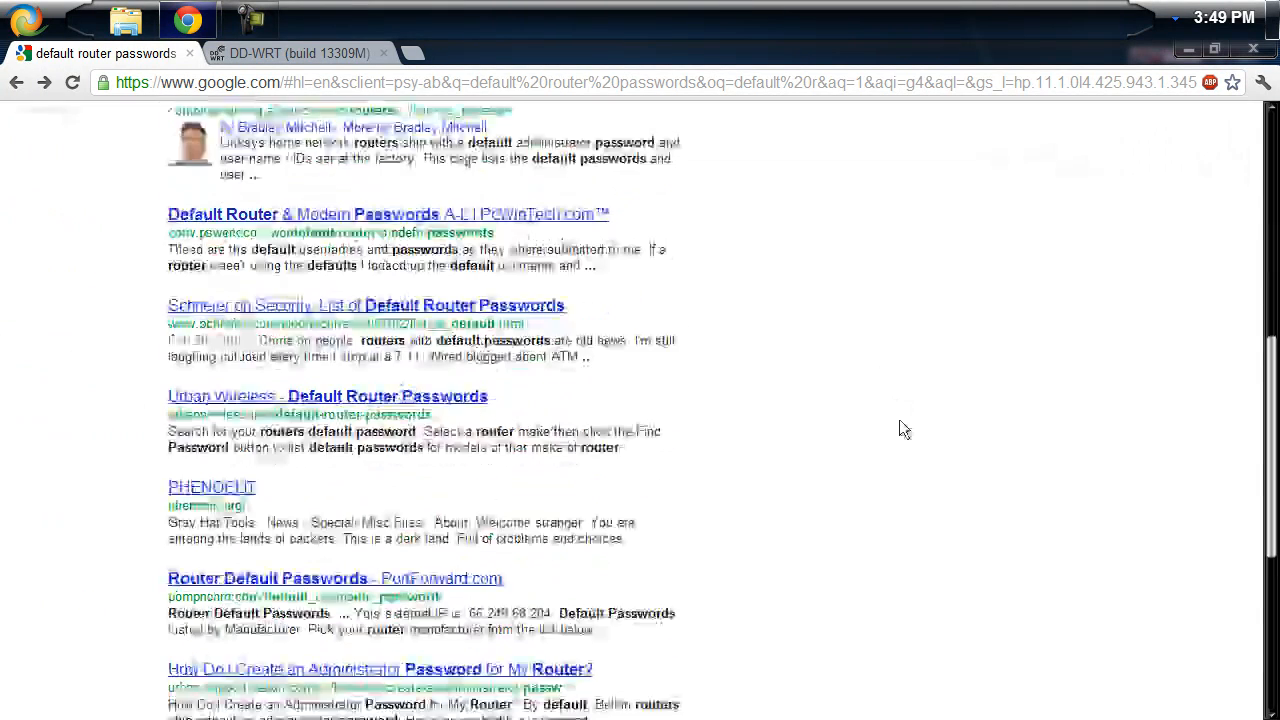
scroll(903, 429, up, 7)
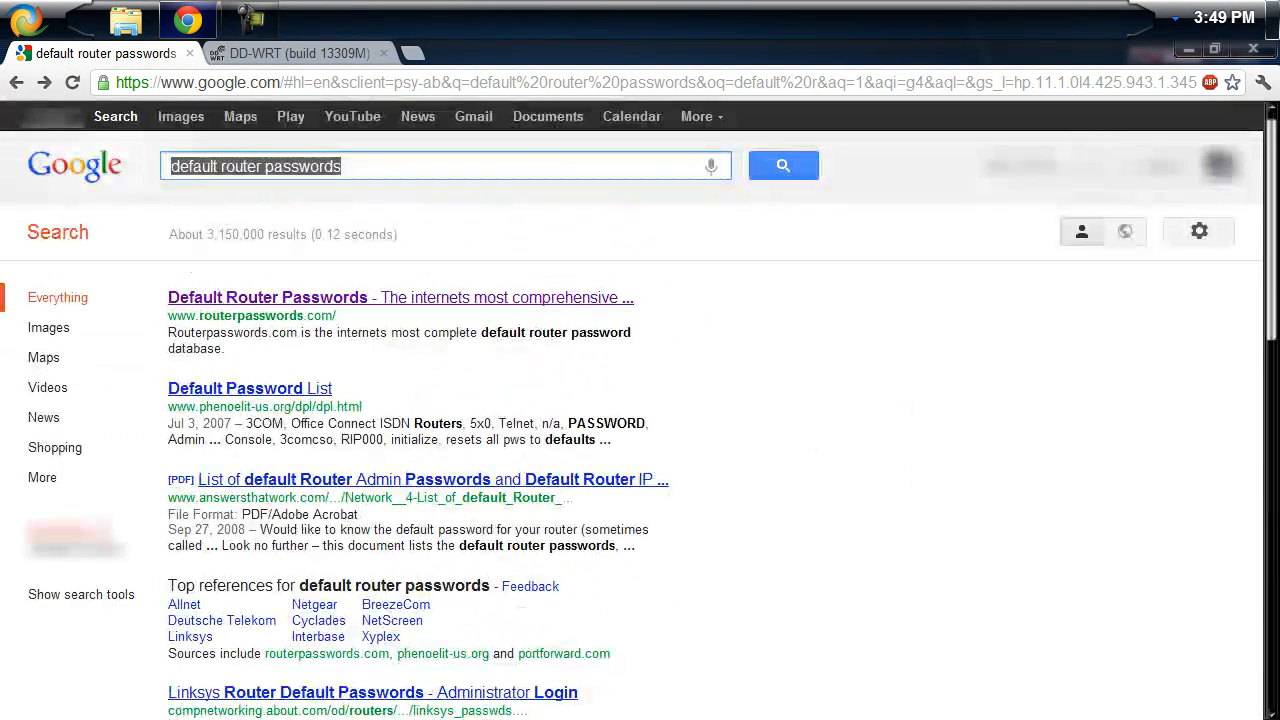
middle_click(326, 305)
click(318, 55)
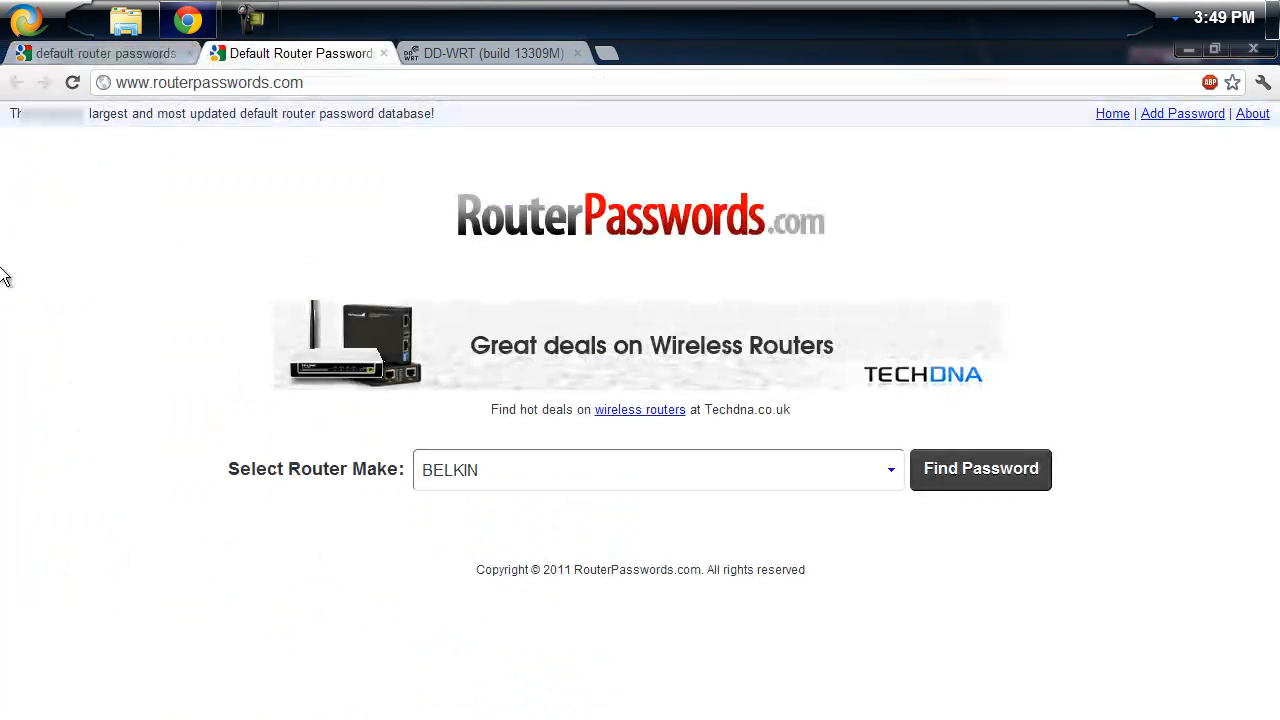
Look up the default logins for BELKIN routers and examine the models with their usernames and passwords.
click(943, 487)
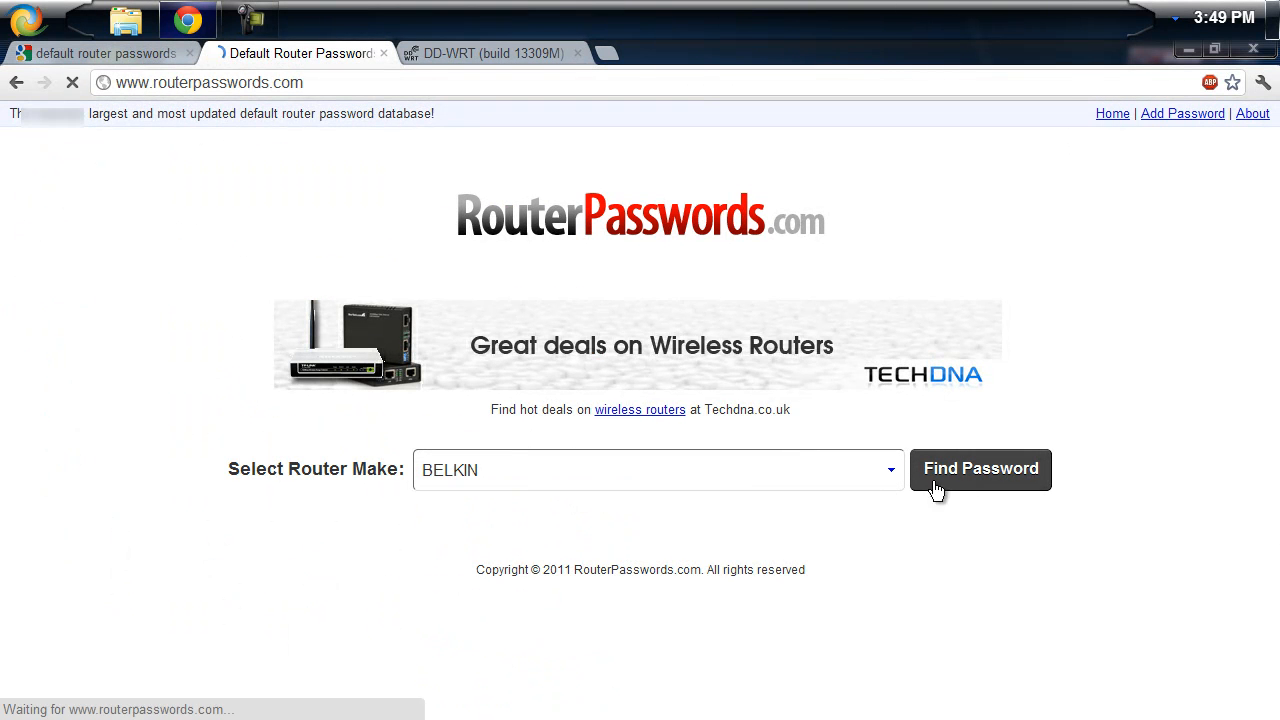
scroll(277, 490, down, 1)
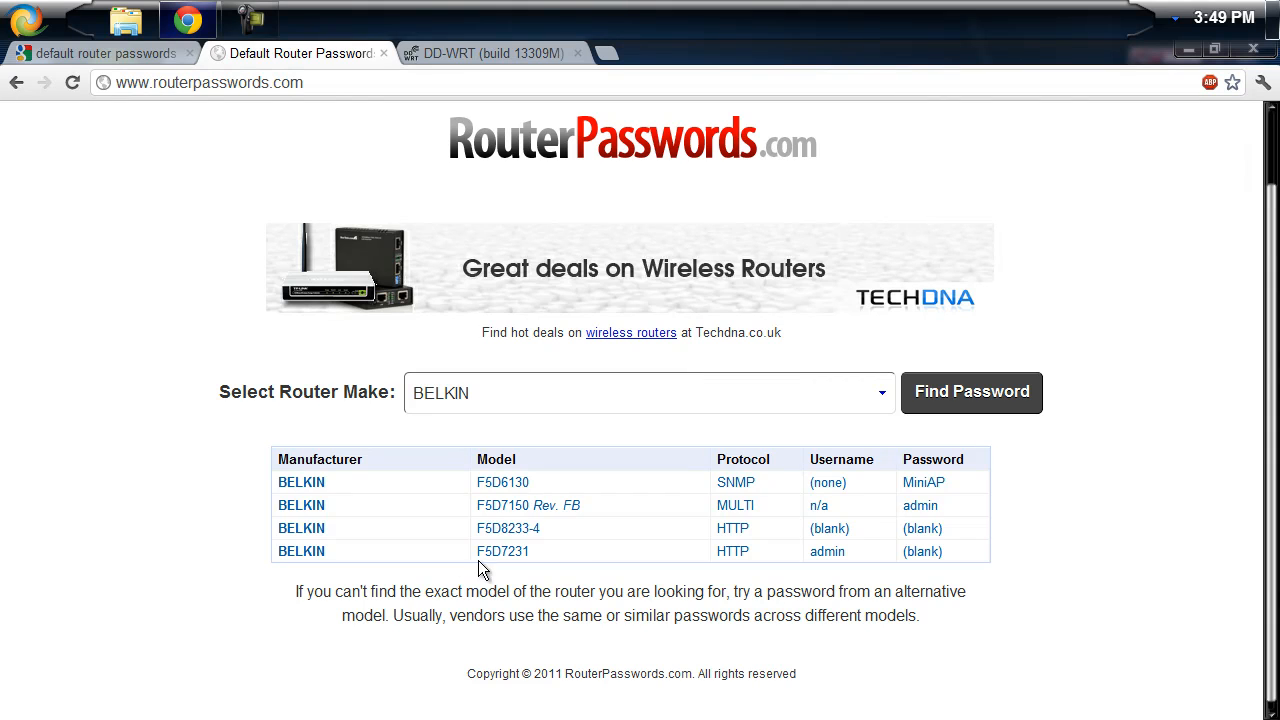
drag(540, 551, 478, 468)
click(103, 549)
drag(451, 527, 545, 530)
click(860, 527)
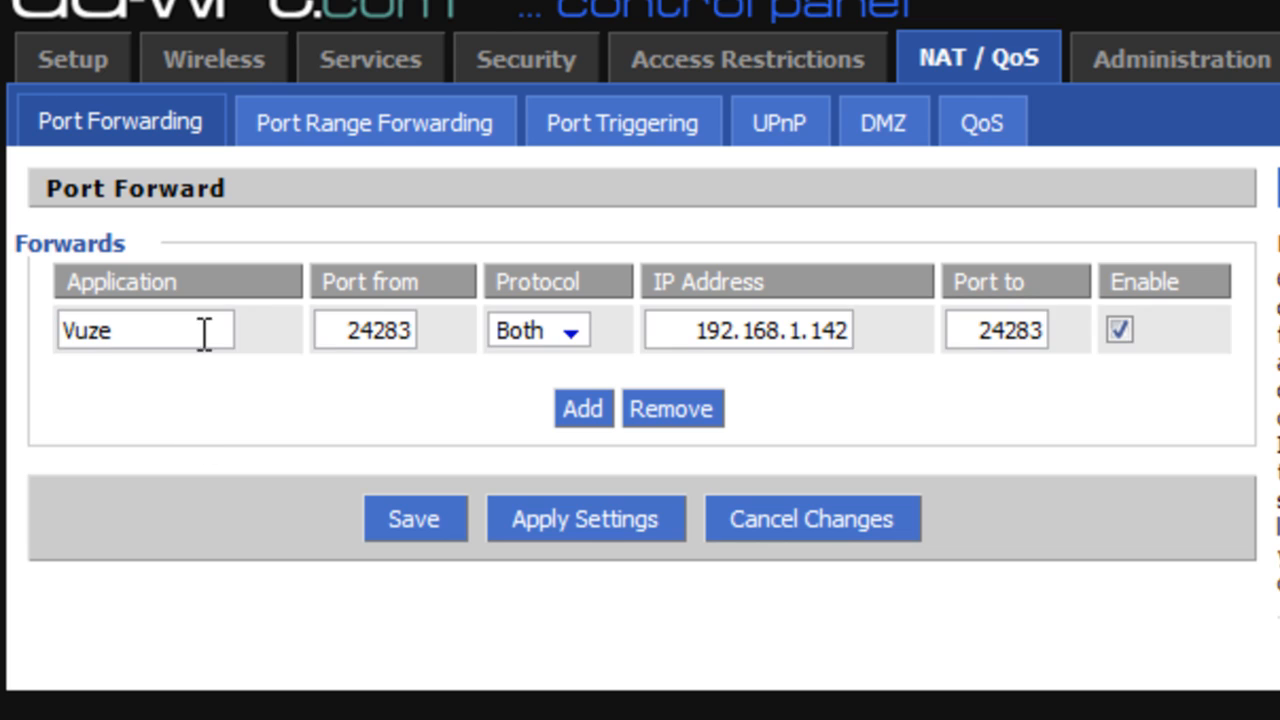
Examine the Vuze port forward entry in the router's settings: application name, source and destination ports, protocol and IP address.
drag(203, 331, 62, 330)
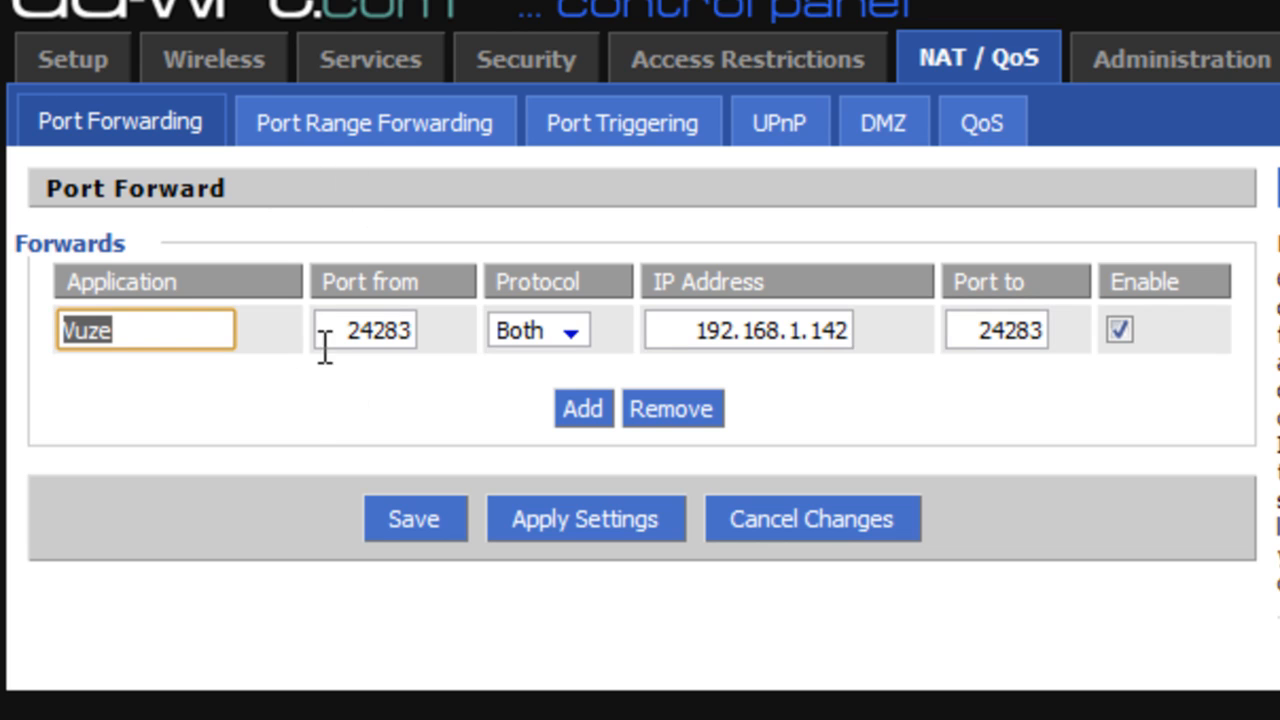
key(Tab)
click(294, 390)
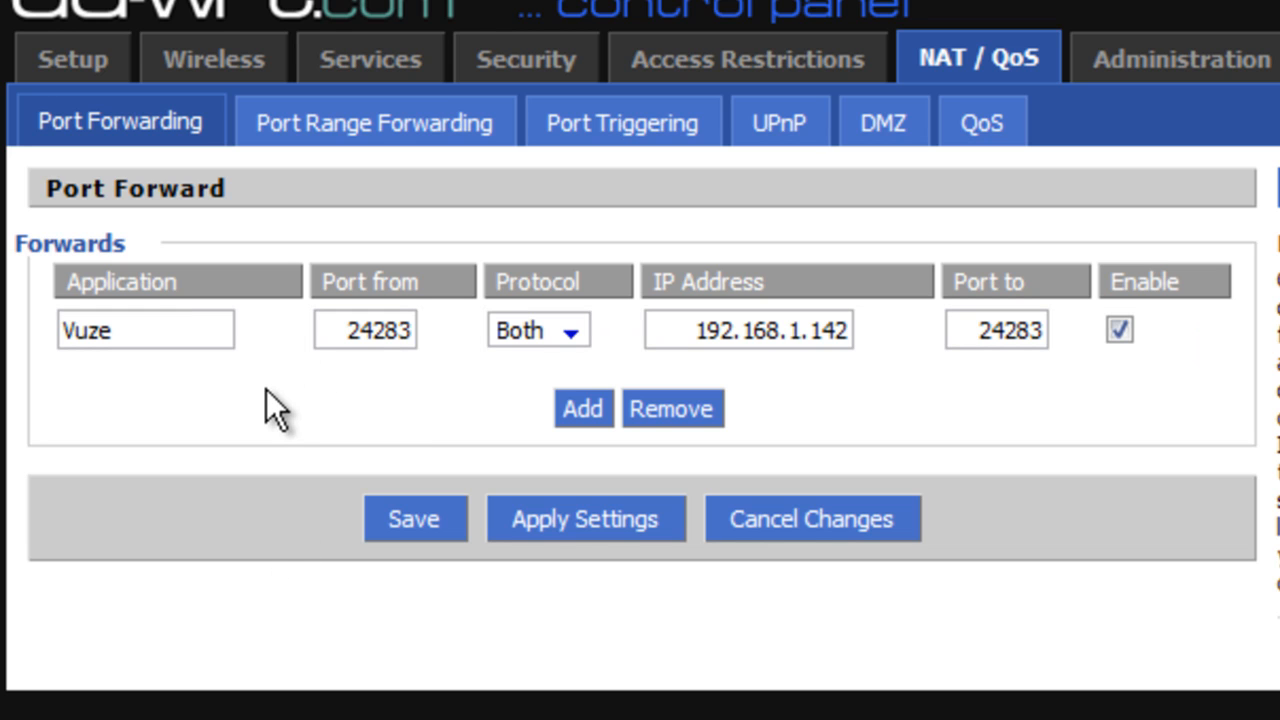
drag(352, 330, 415, 322)
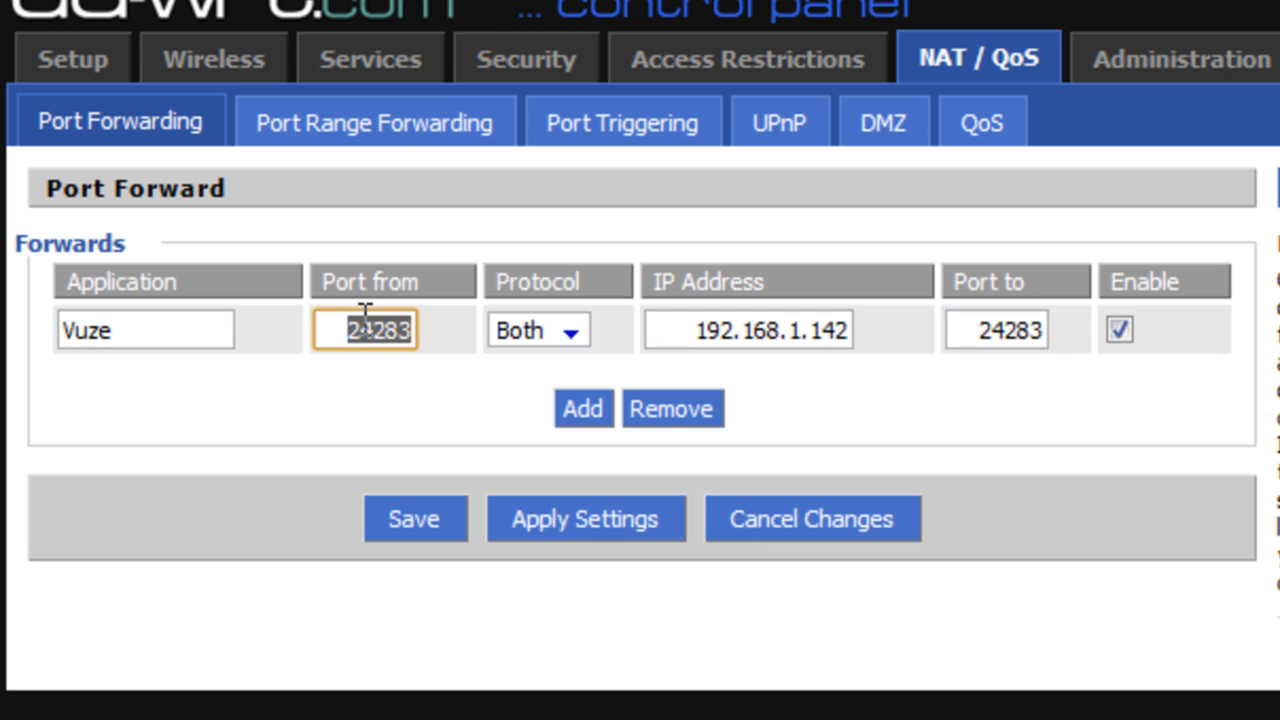
drag(946, 330, 1038, 325)
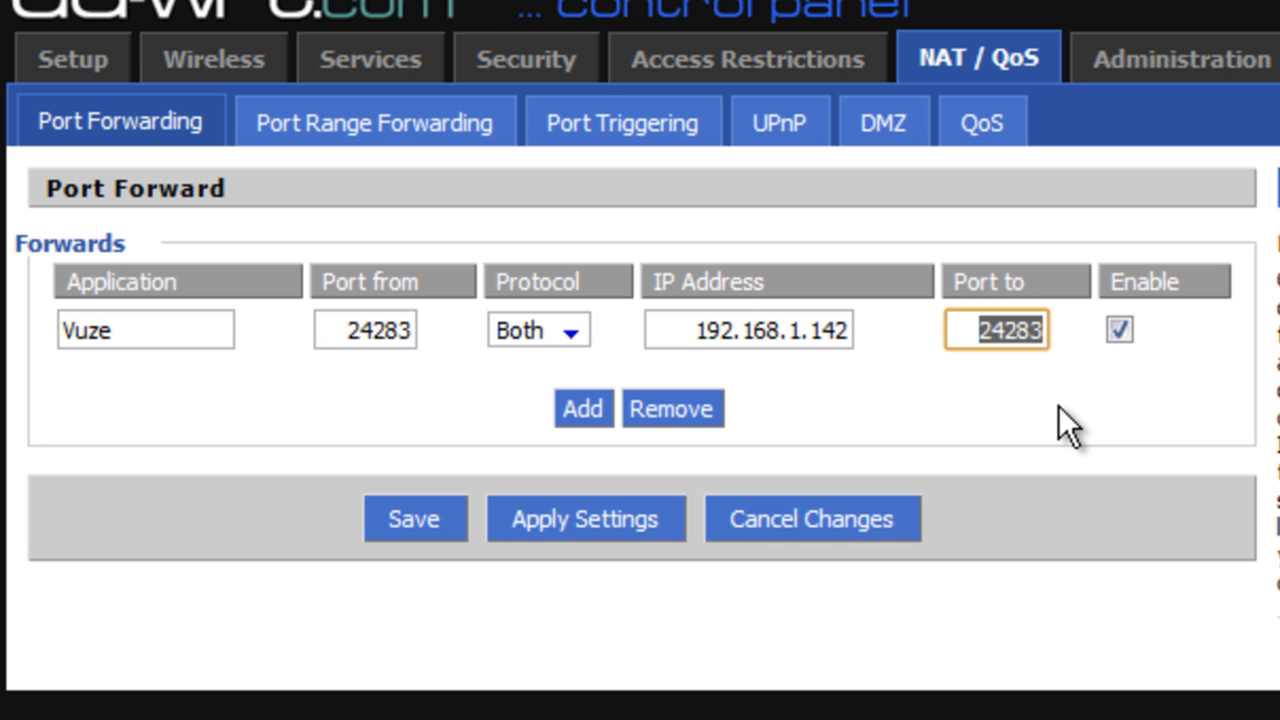
click(580, 338)
click(514, 320)
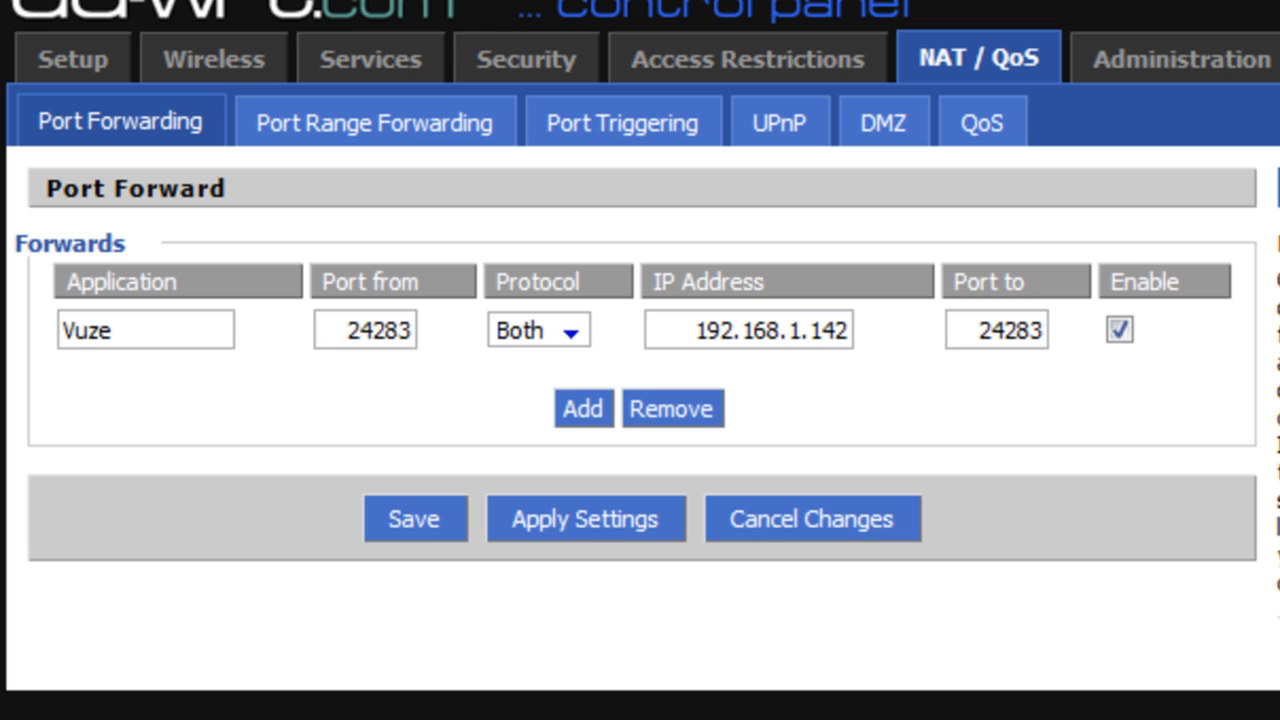
drag(680, 329, 871, 329)
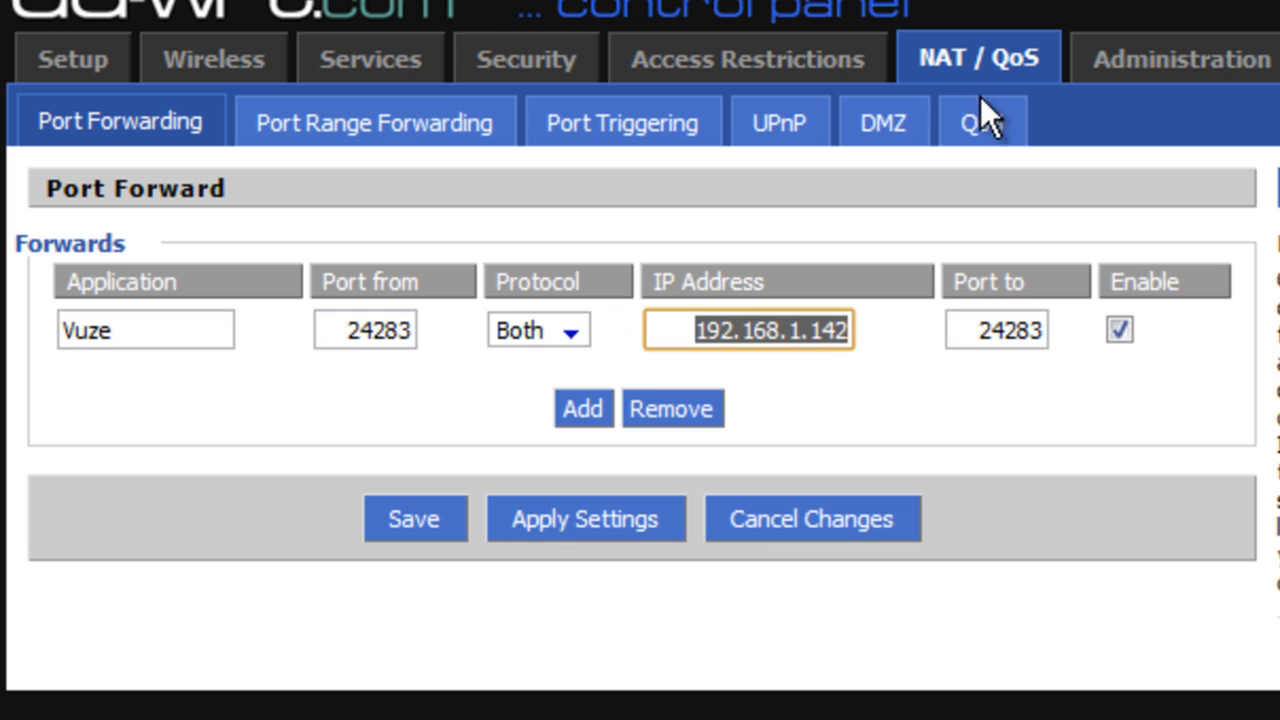
click(961, 416)
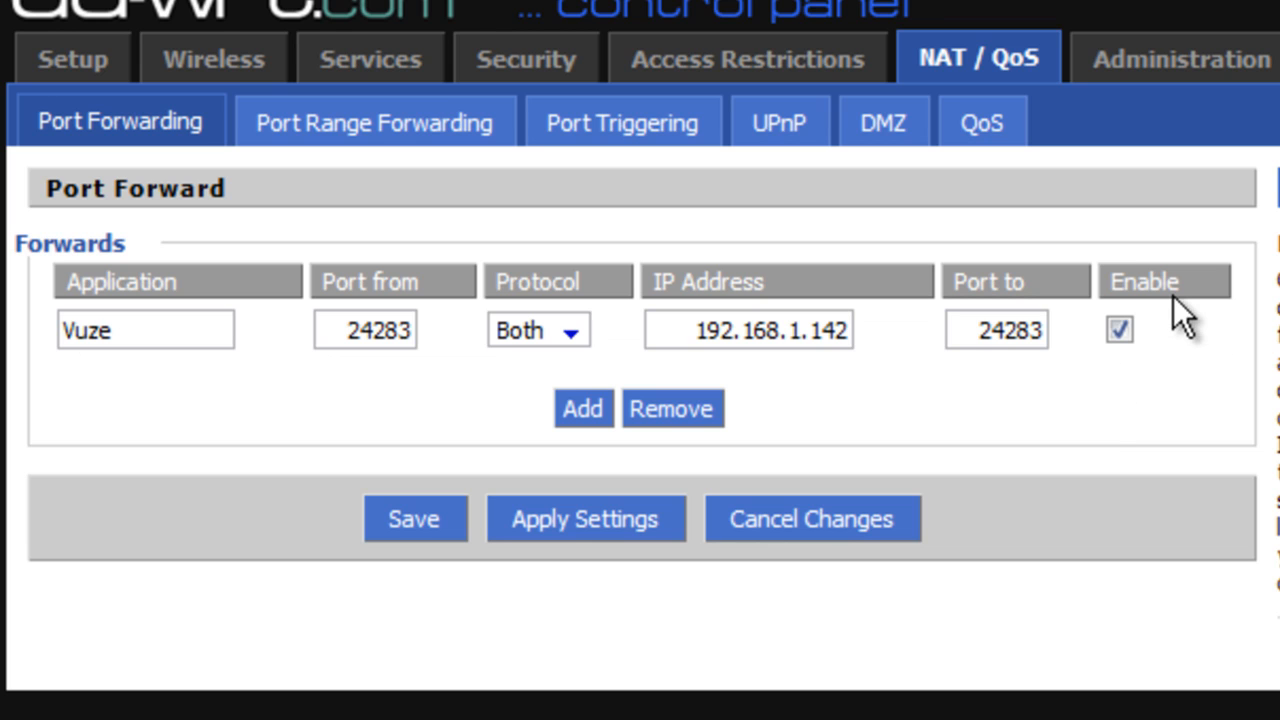
Show the router's DMZ settings and examine the DMZ host IP address.
click(886, 133)
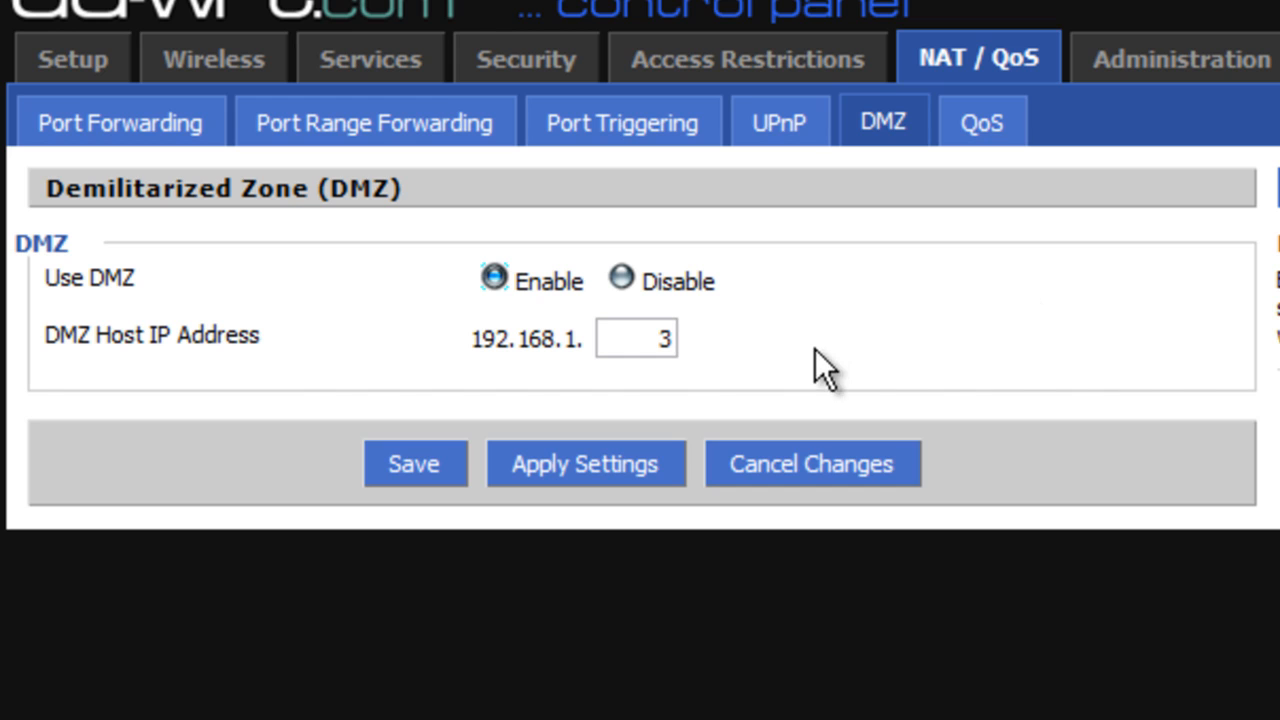
double_click(664, 338)
click(893, 340)
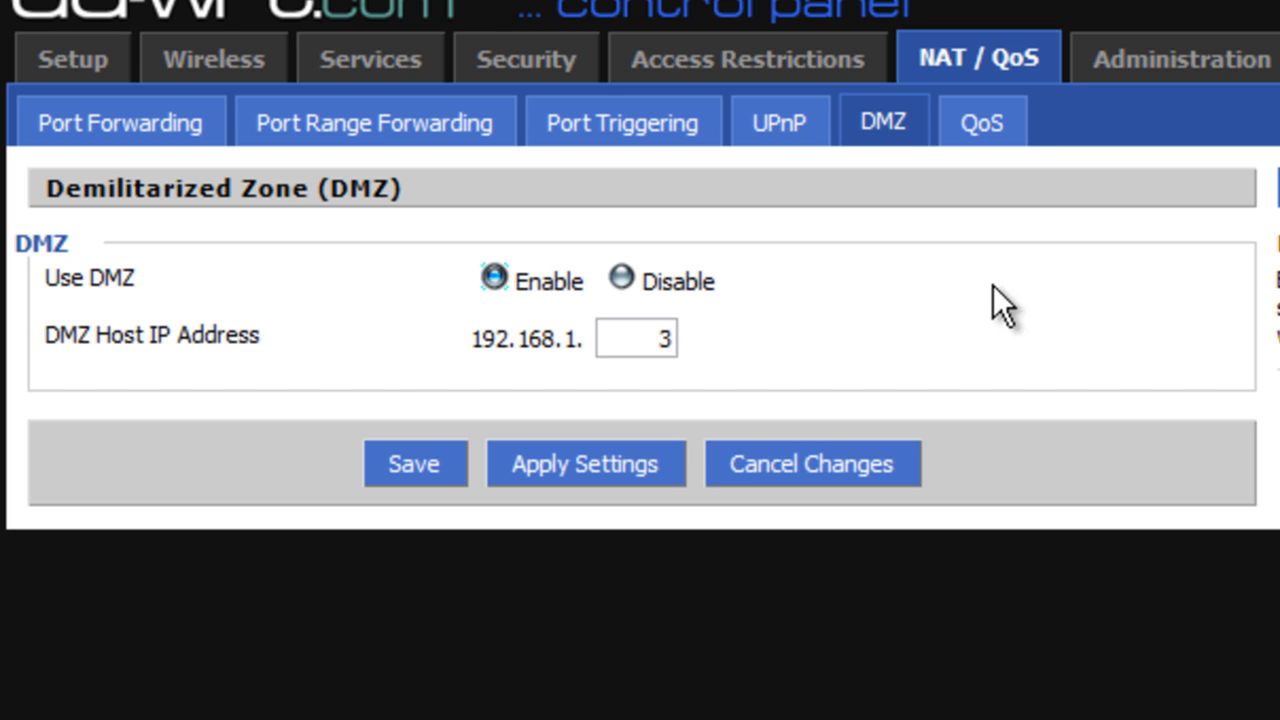
drag(431, 343, 722, 338)
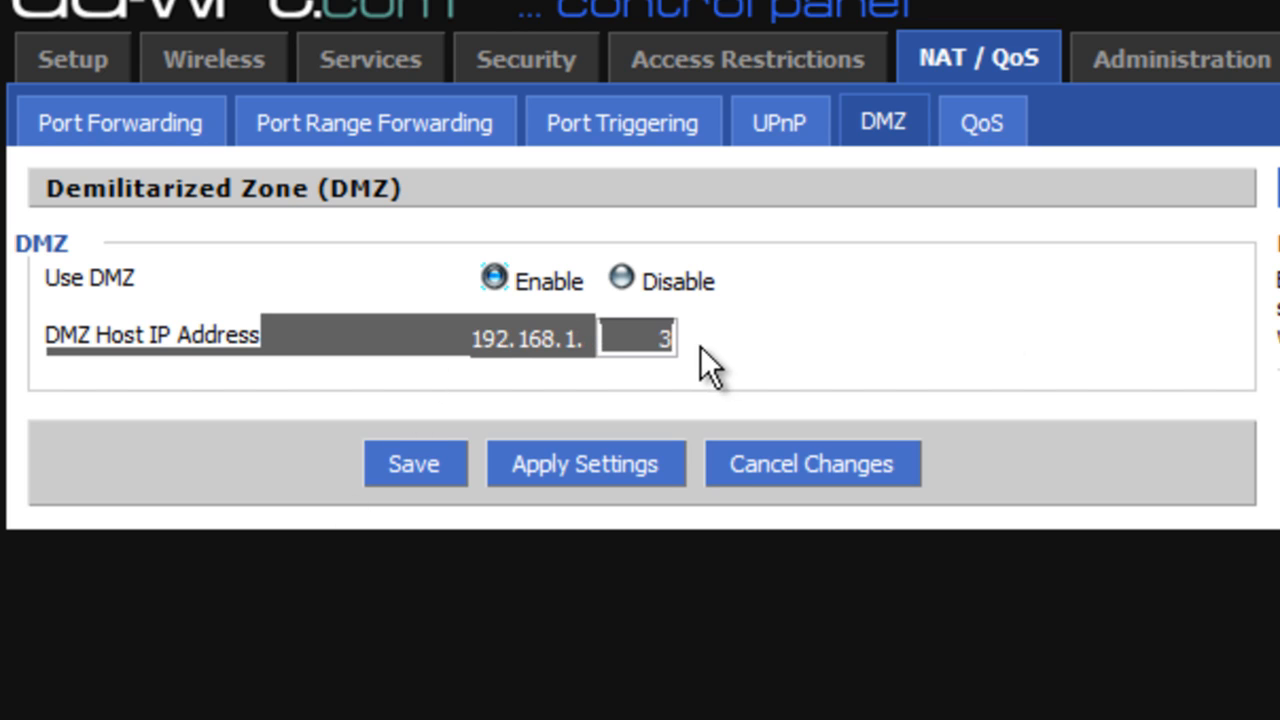
click(665, 340)
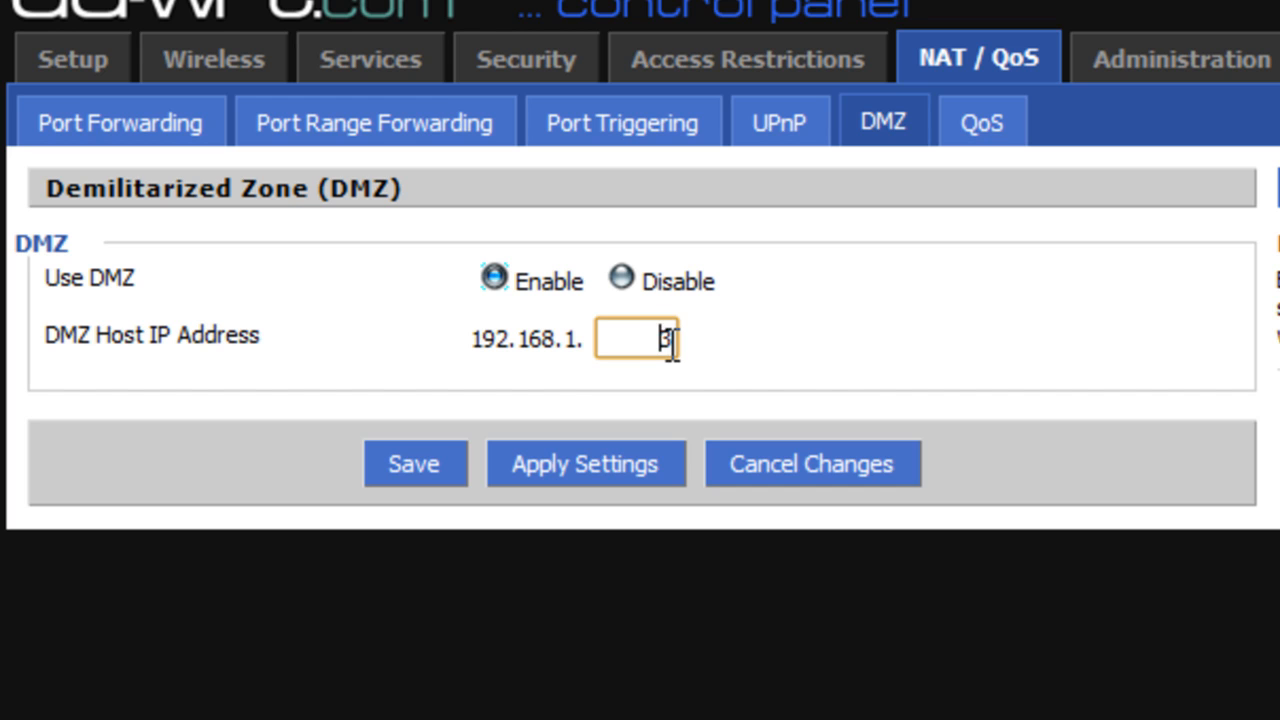
click(670, 342)
click(748, 252)
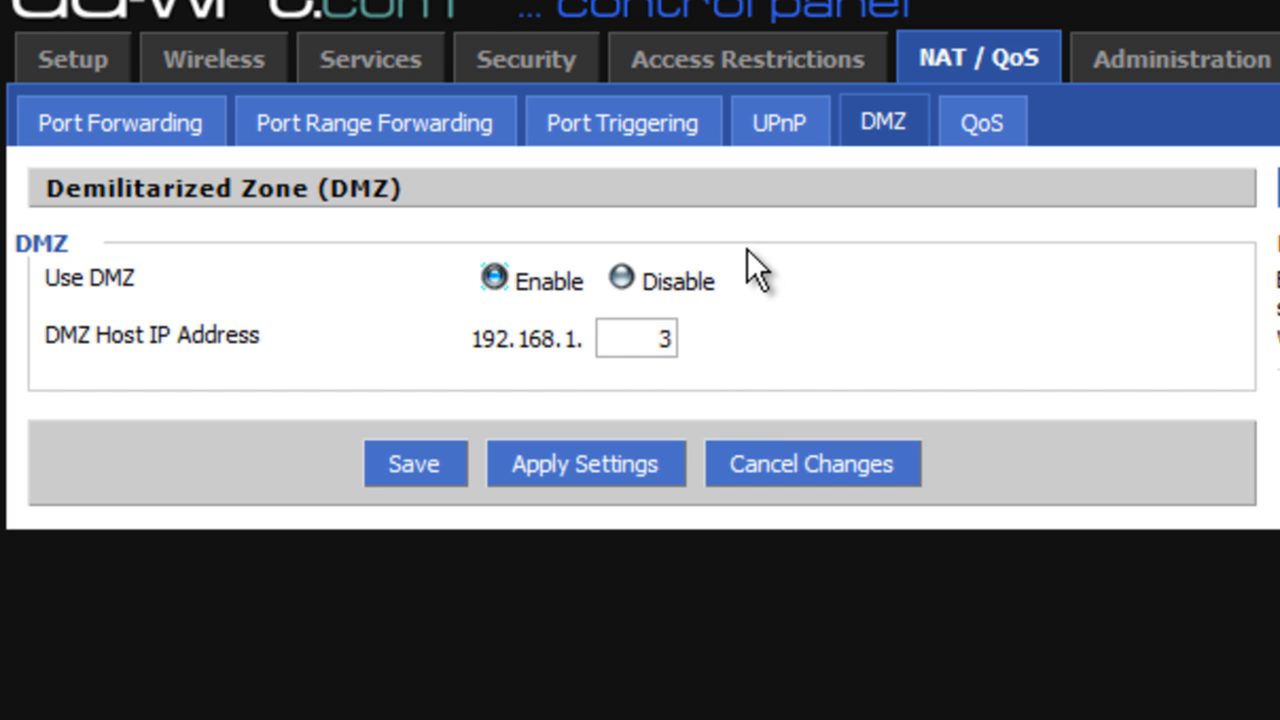